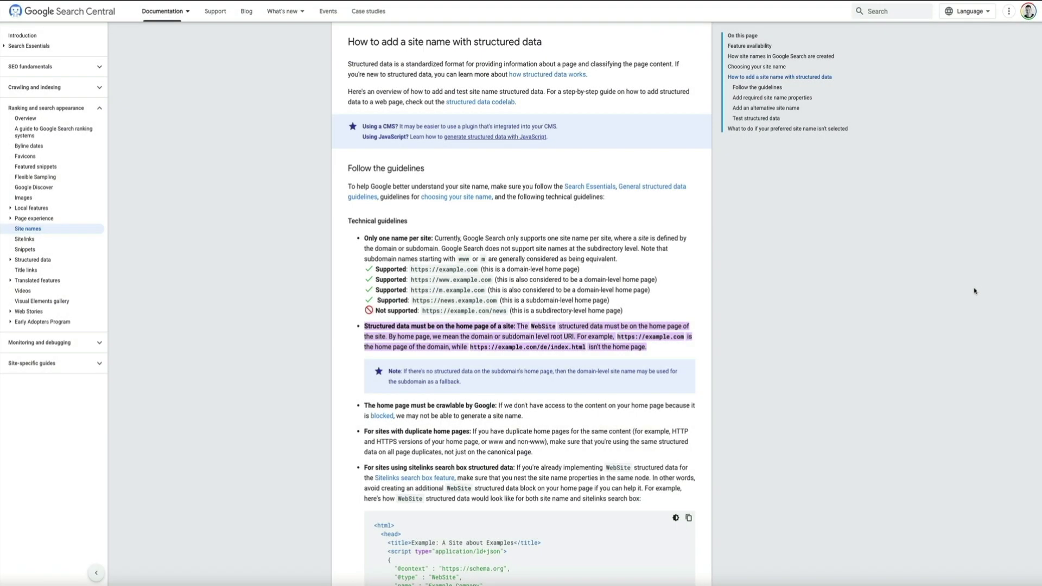
- Scroll through Google's site-name guidelines, required properties and JSON-LD examples
scroll(974, 291, "down", 4)
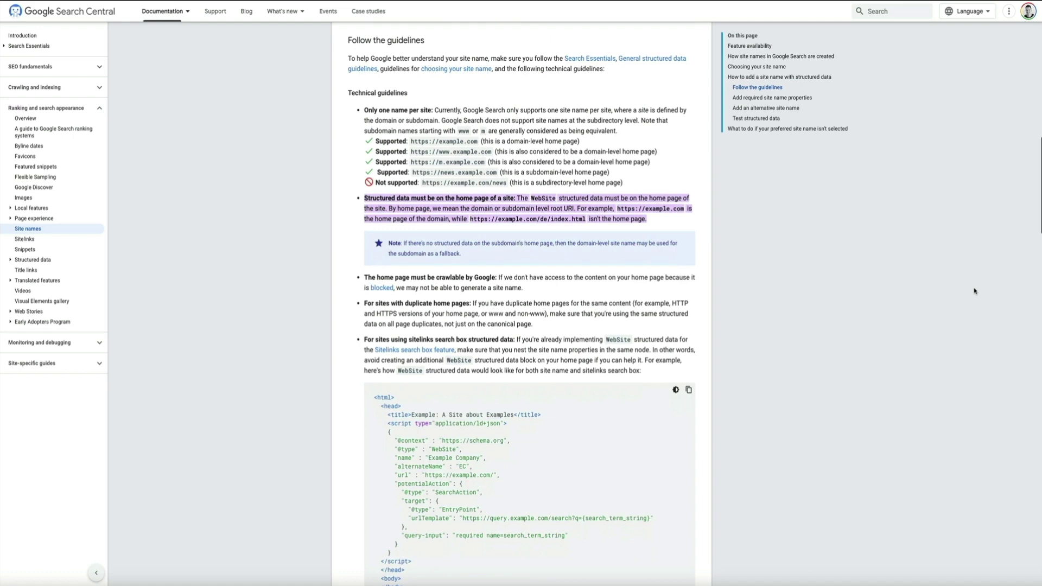
scroll(974, 291, "down", 3)
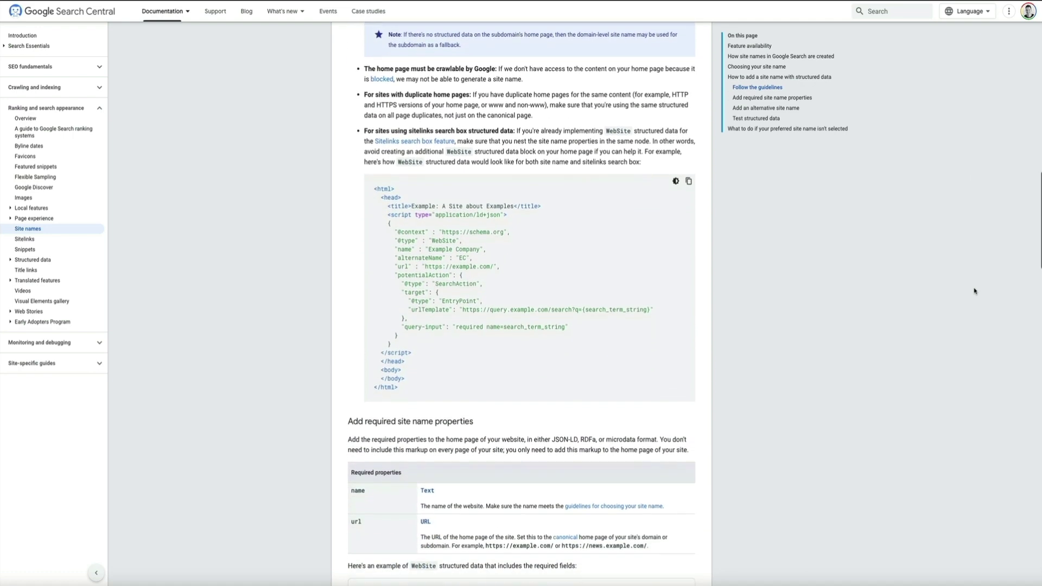
scroll(975, 291, "down", 4)
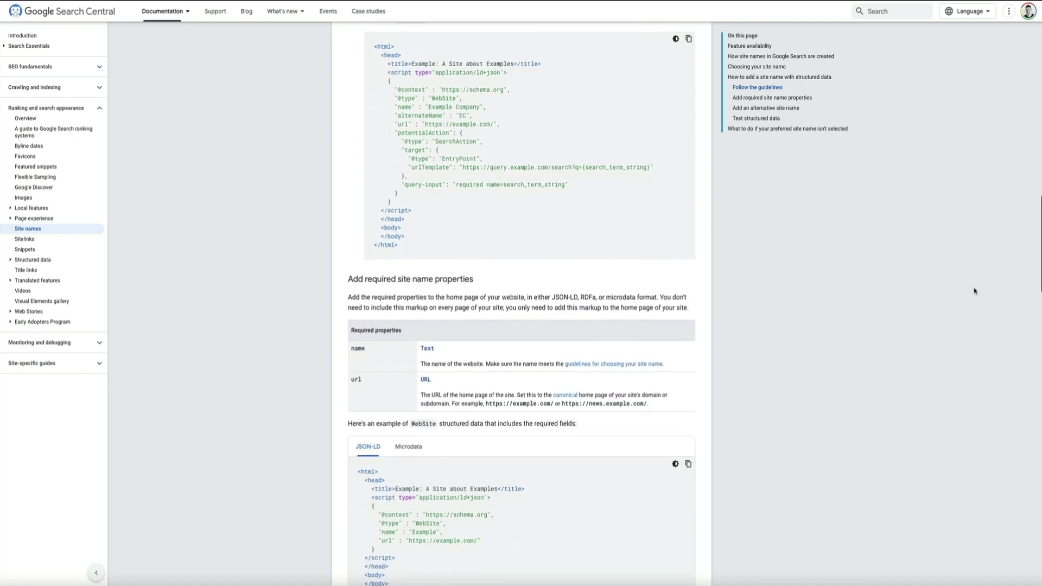
scroll(974, 290, "down", 1)
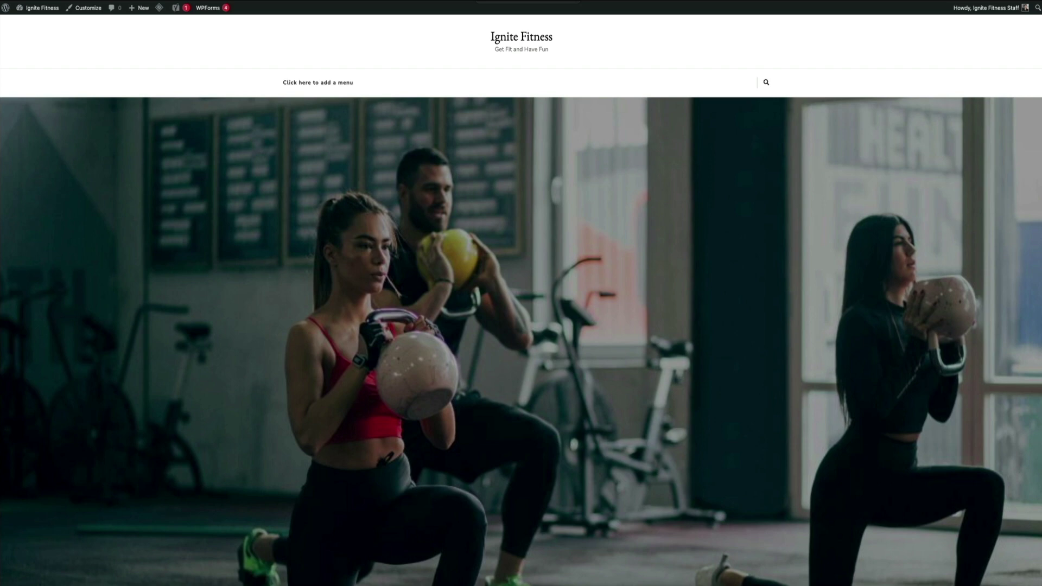
- Reveal the Dashboard link under the Ignite Fitness site name in the admin bar
mouse_move(38, 7)
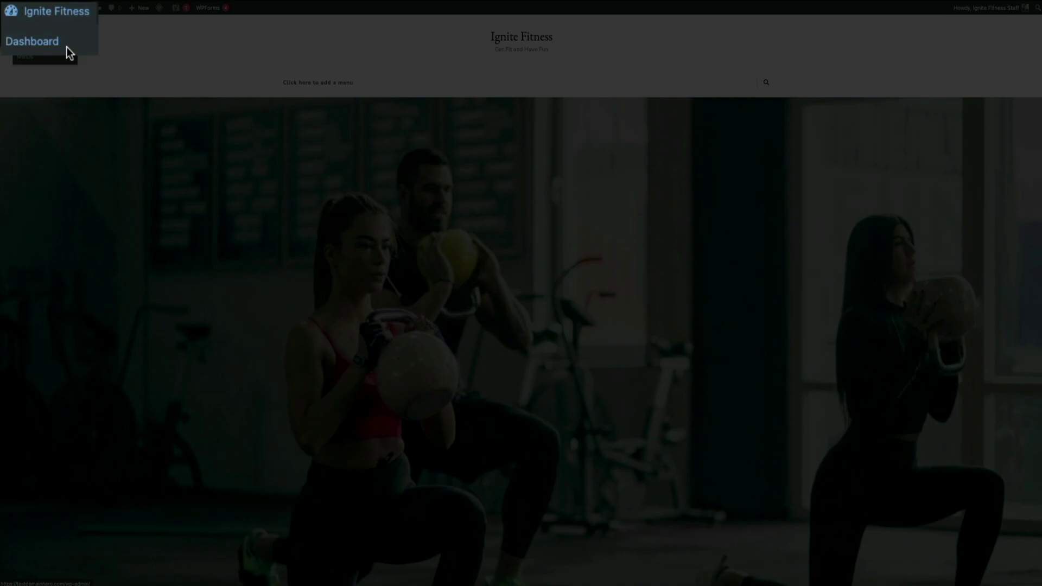
- From the Dashboard, search Plugins > Add New for 'yoast' and confirm Yoast SEO shows Active
left_click(66, 46)
mouse_move(46, 202)
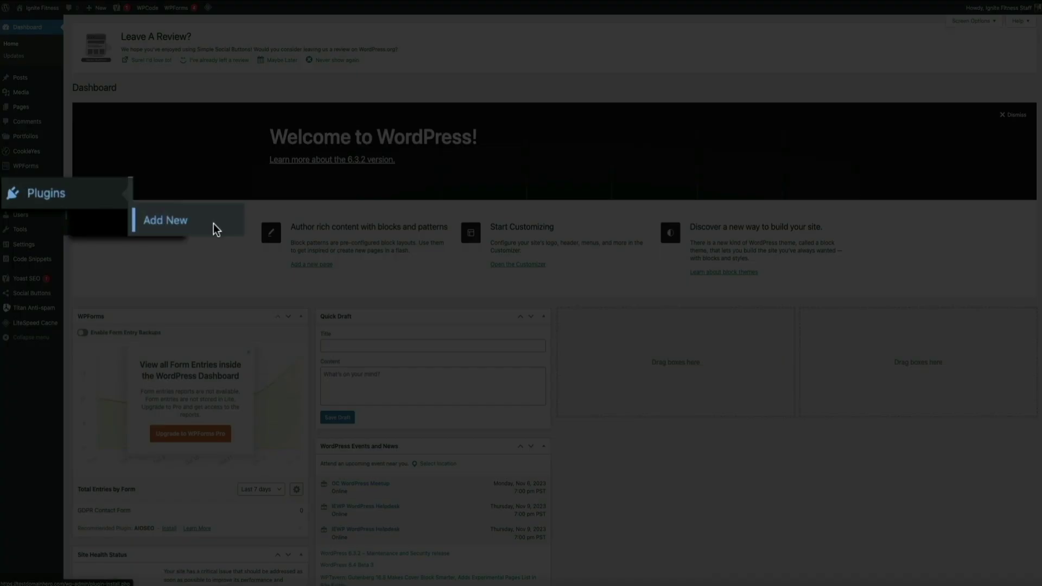
left_click(213, 223)
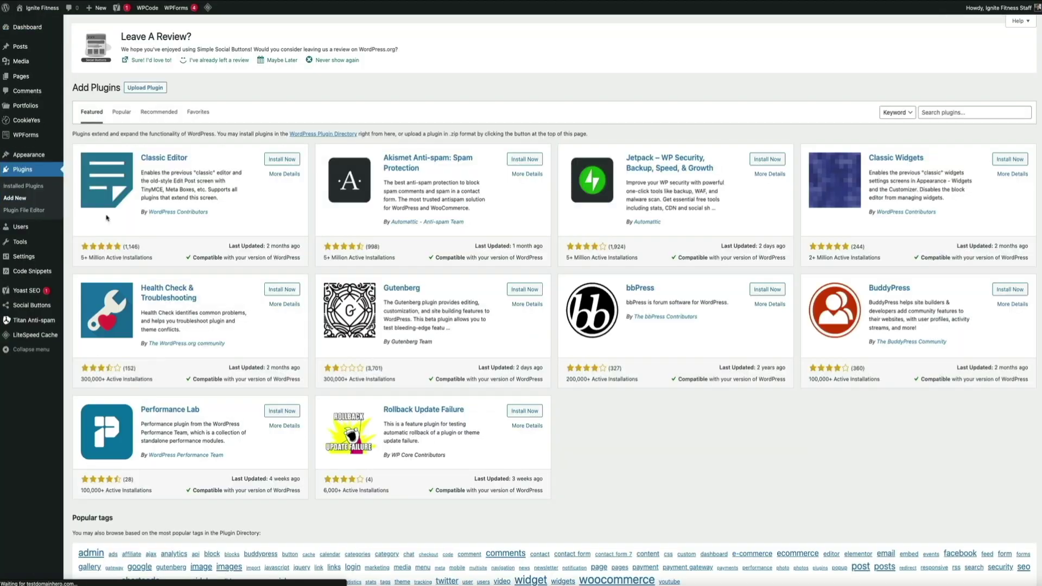
left_click(856, 110)
type("yoast")
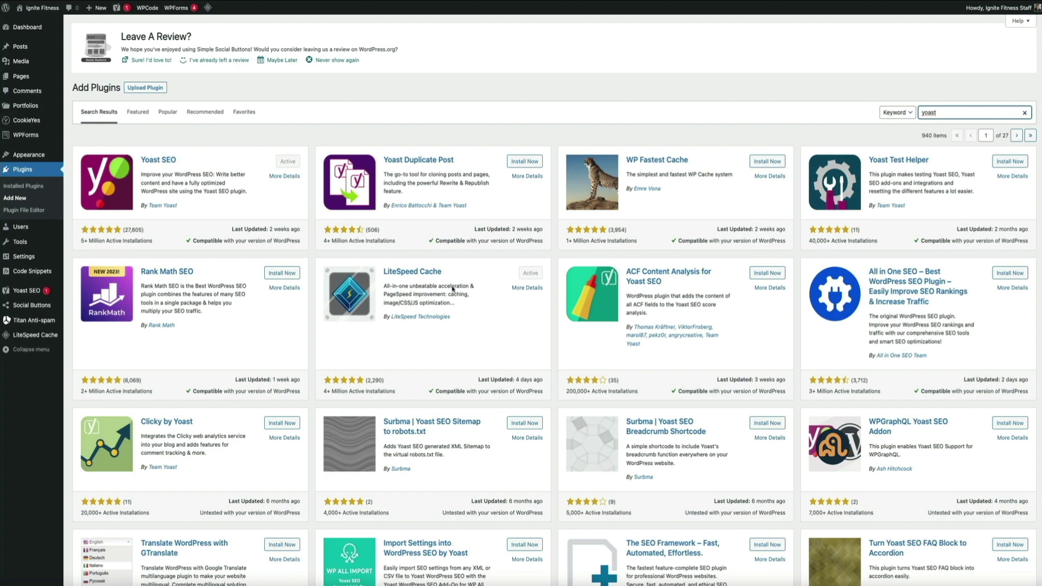
mouse_move(42, 295)
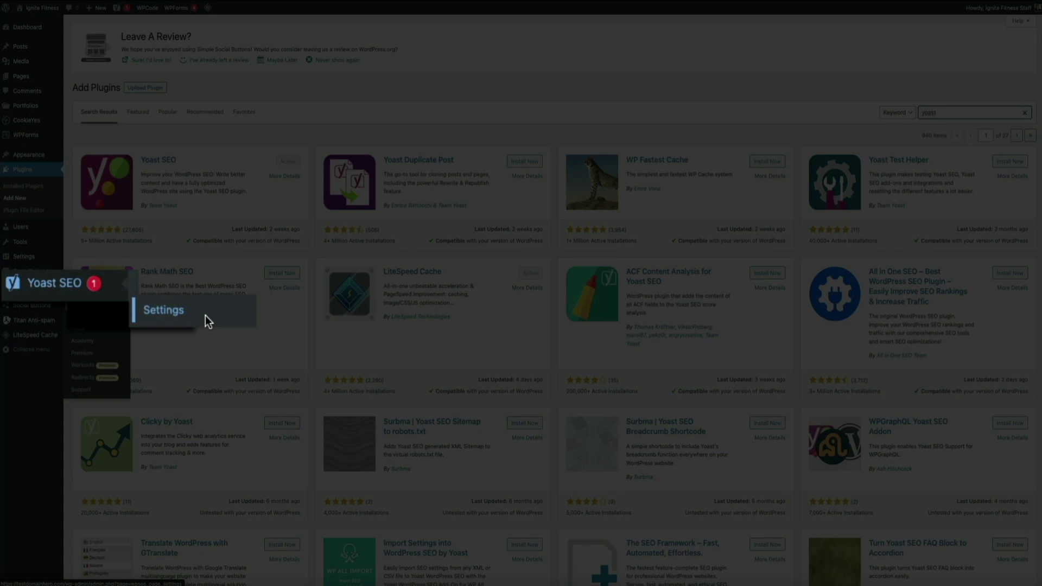
- Open Yoast SEO Settings on the Site features overview
left_click(102, 306)
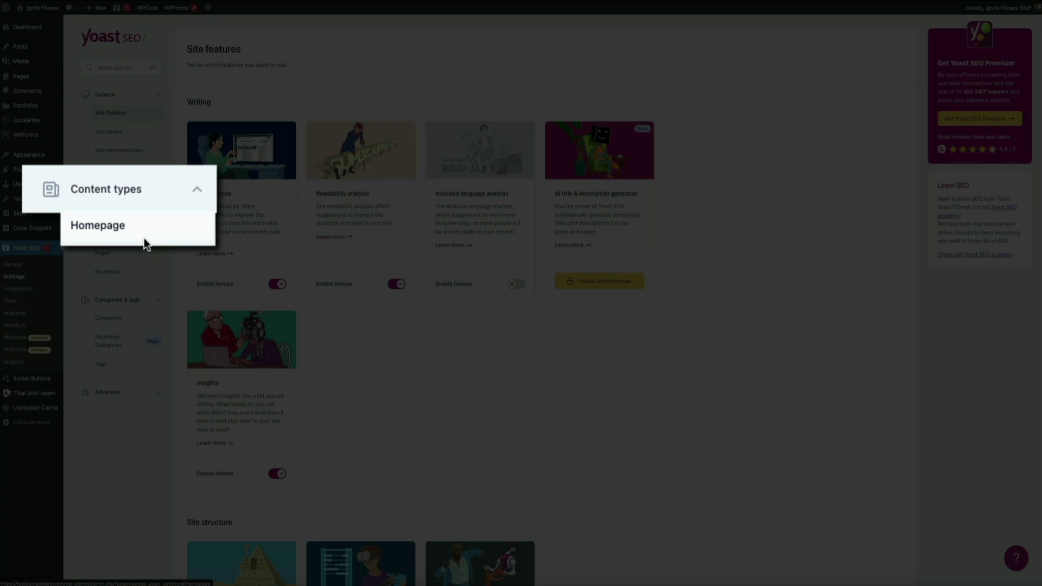
- Open Content types > Homepage in the Yoast SEO settings
left_click(144, 242)
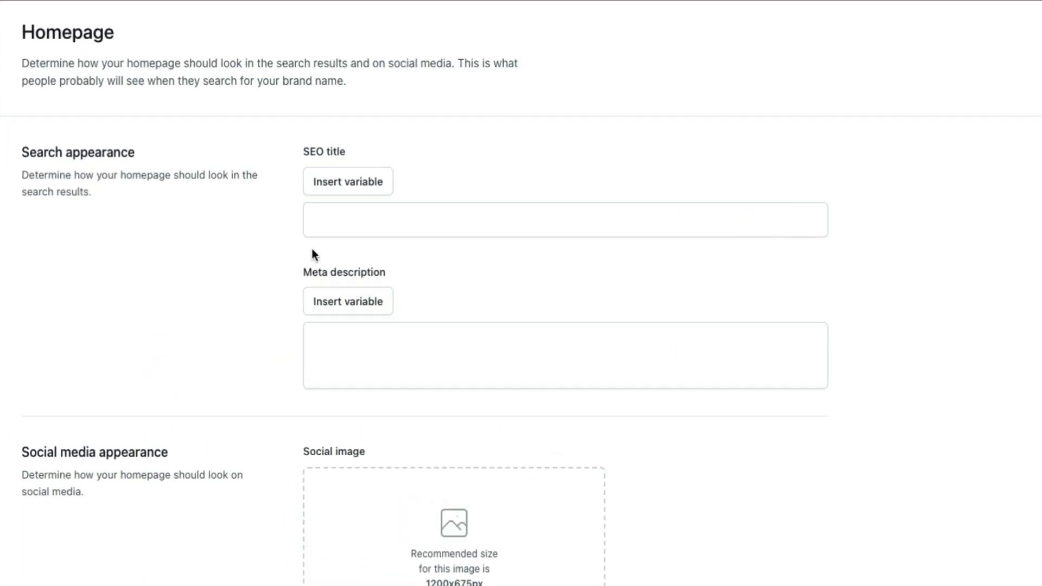
- Enter homepage SEO title 'Ignite Fitness - Digital Workouts' and a 'Workout from home…' meta description
left_click(314, 224)
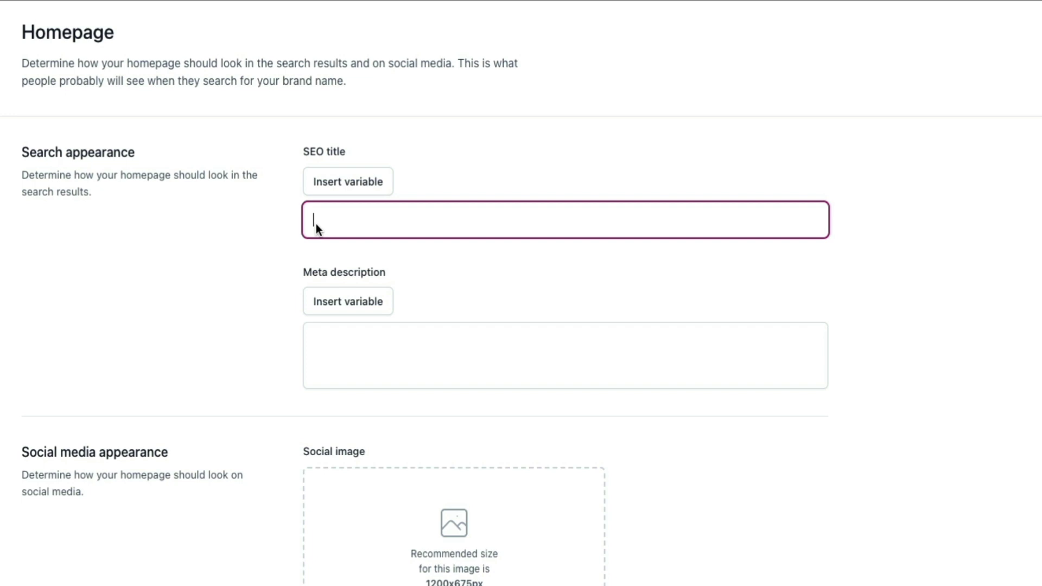
type("Igni")
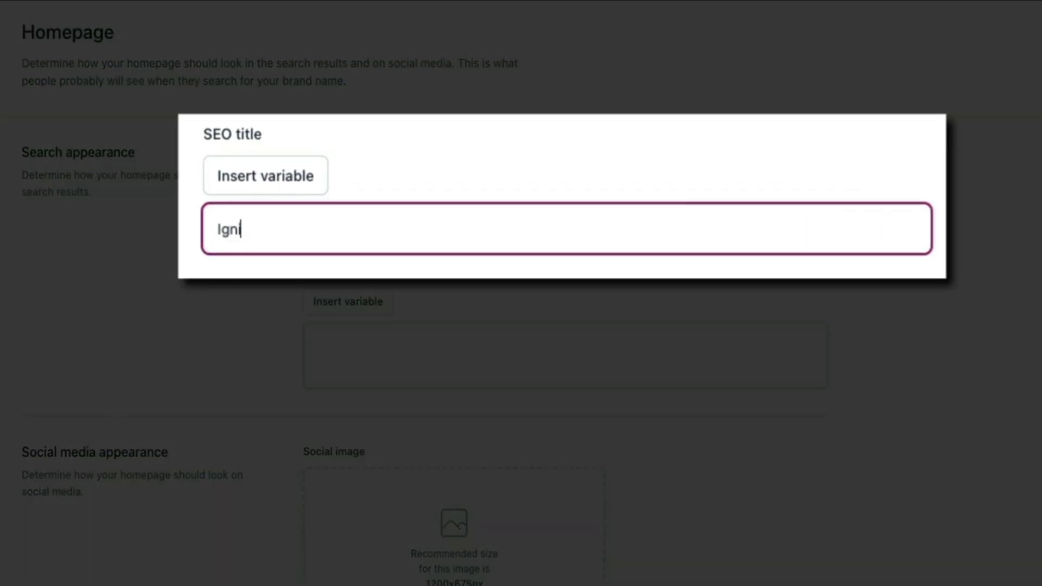
type("te Fitness")
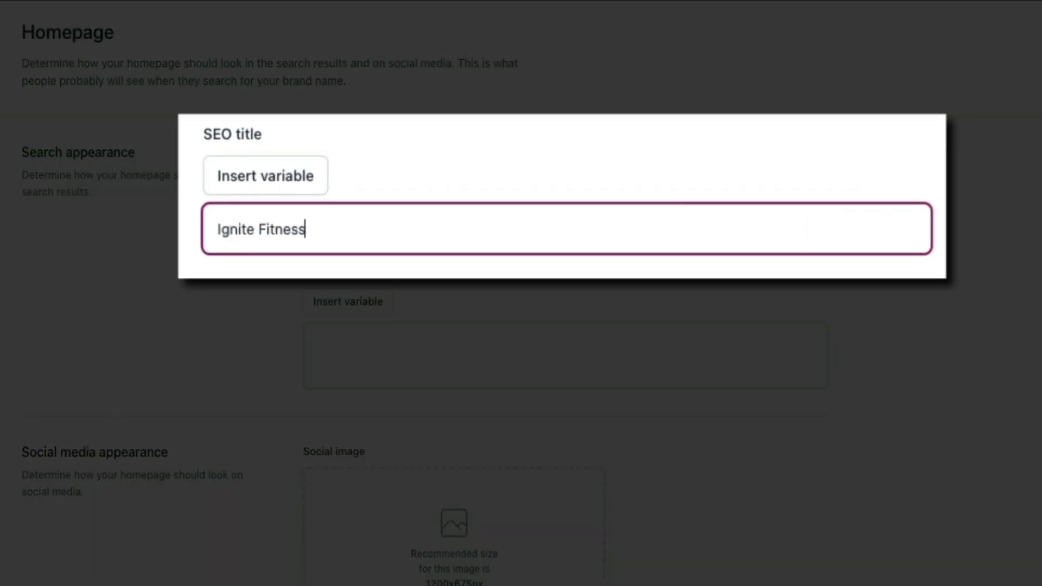
type(" - Digital Workou")
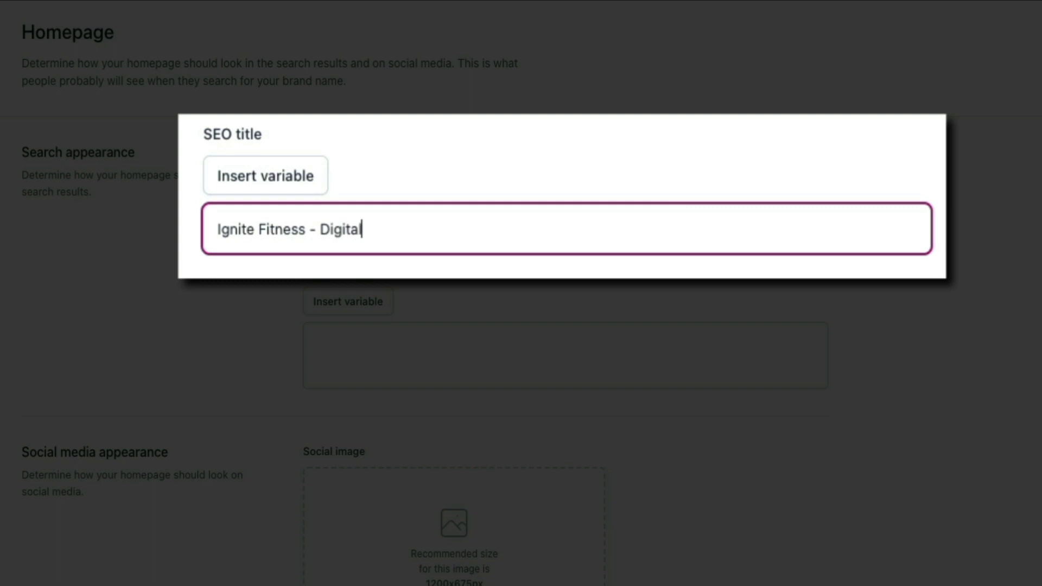
type("ts")
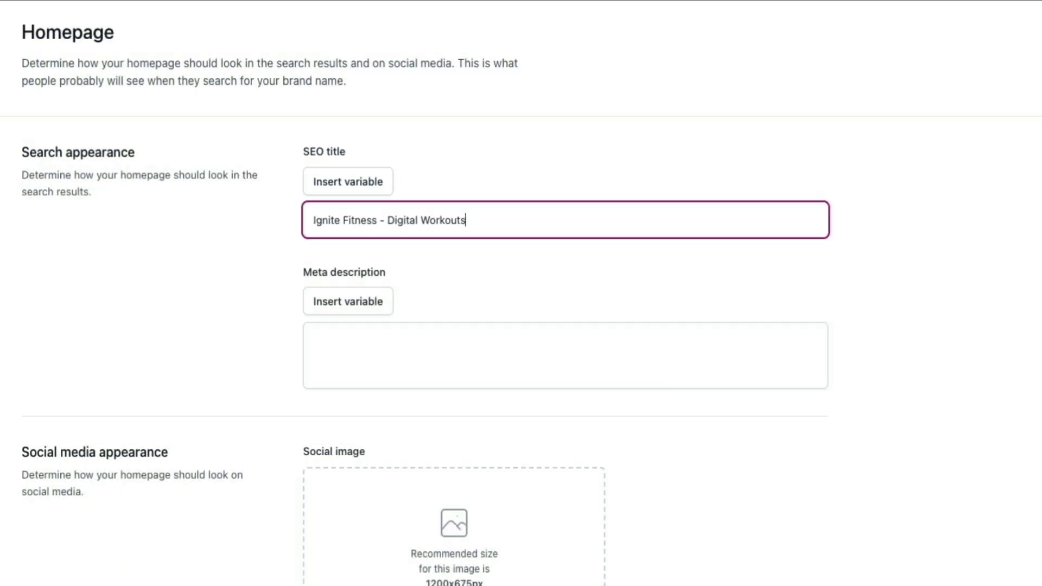
left_click(318, 340)
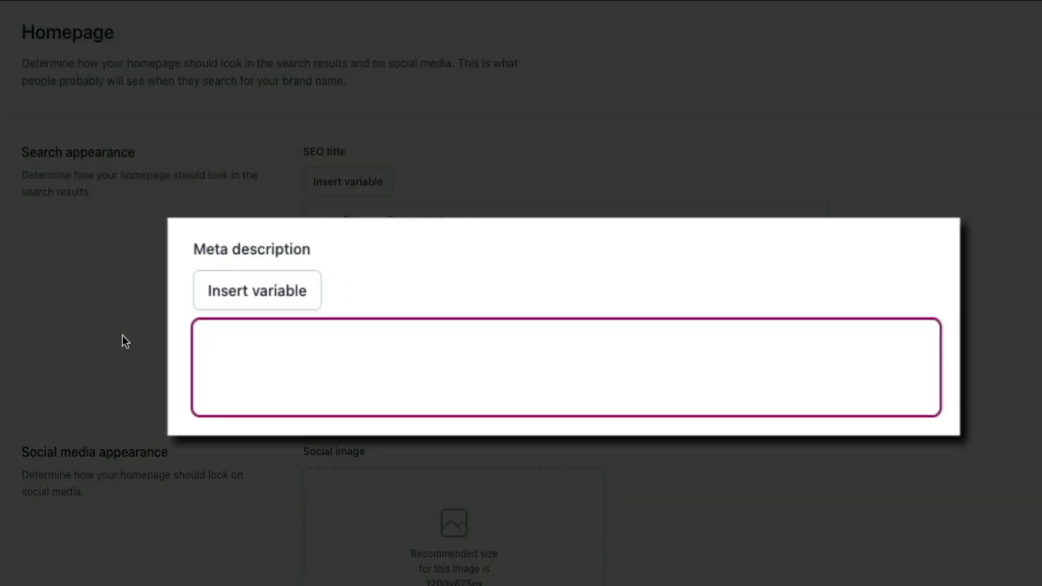
type("Workout ")
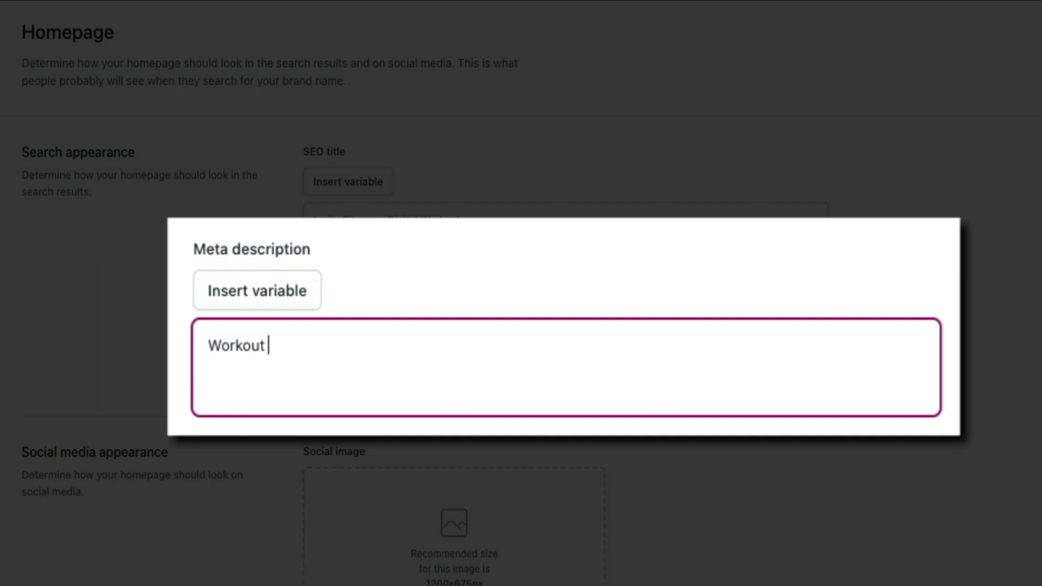
type("from home with")
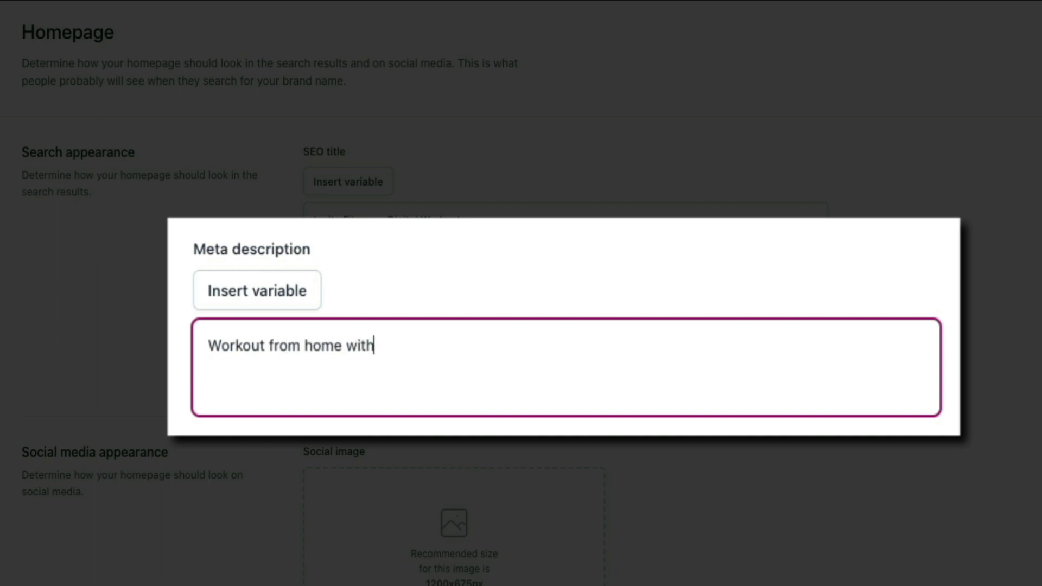
type(" the help ")
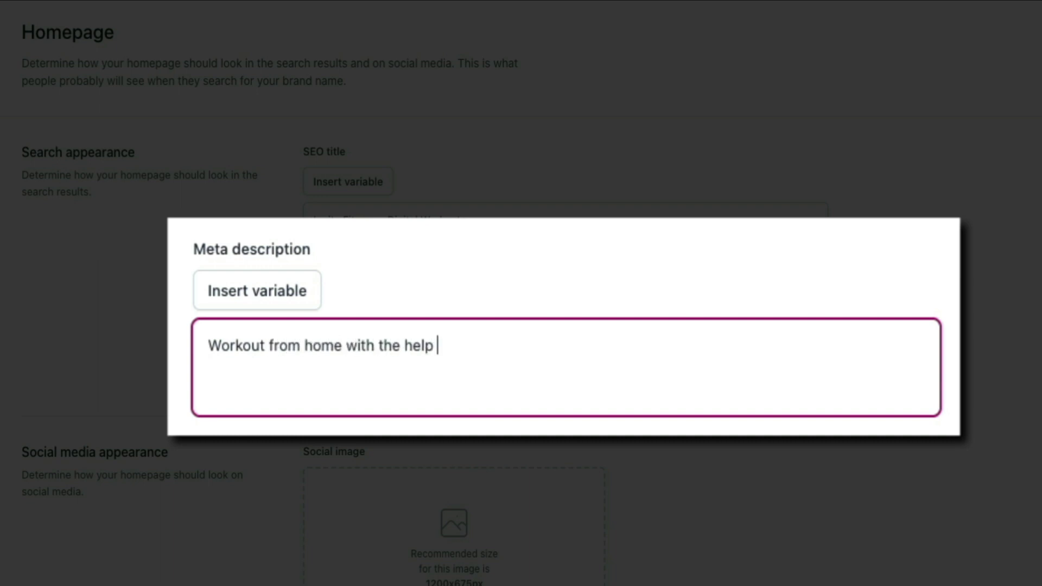
type("from Ignite Fit")
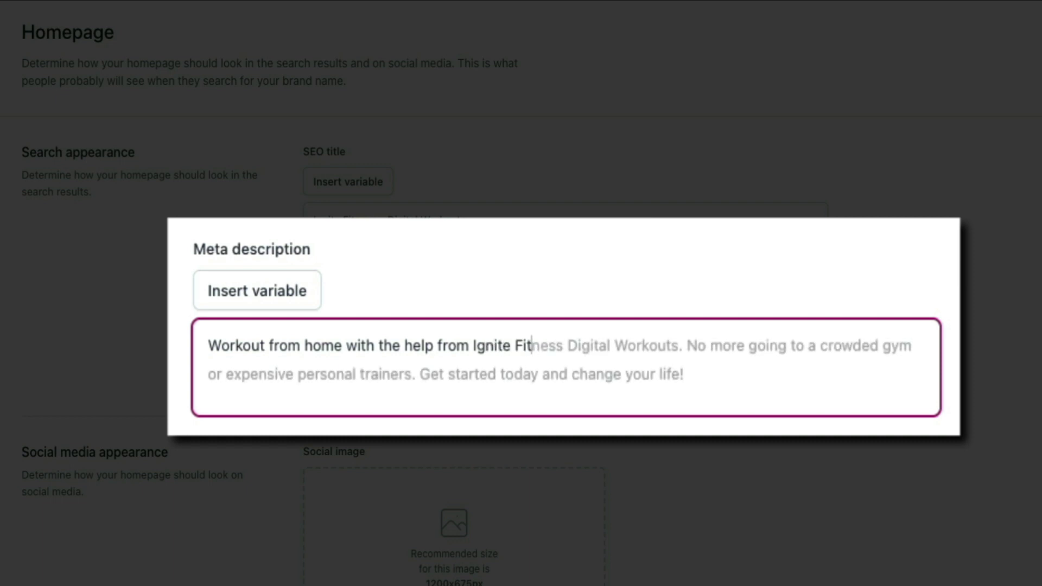
key("Tab")
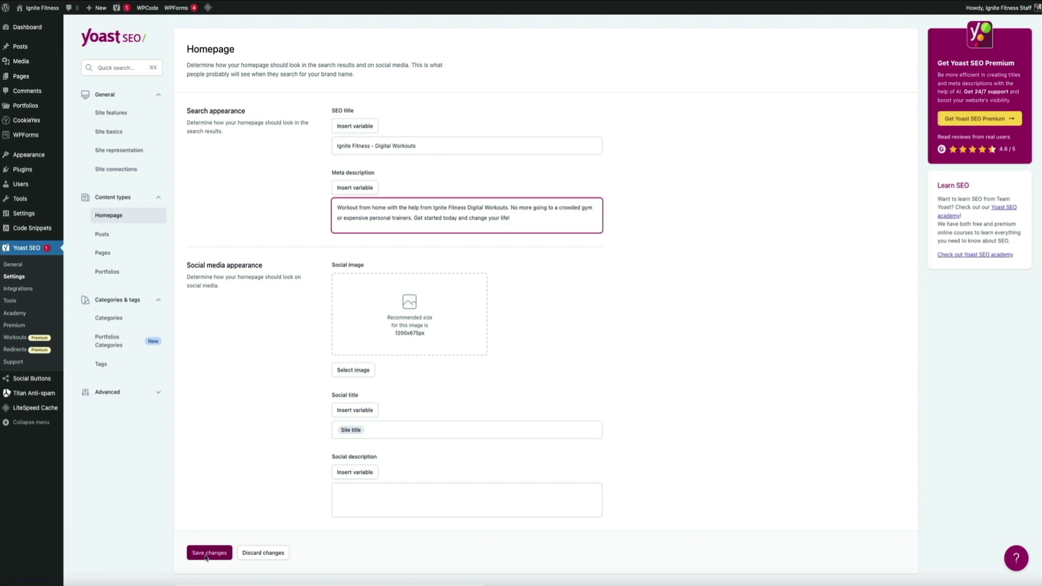
- Save the Homepage settings with the new SEO title and meta description
left_click(207, 554)
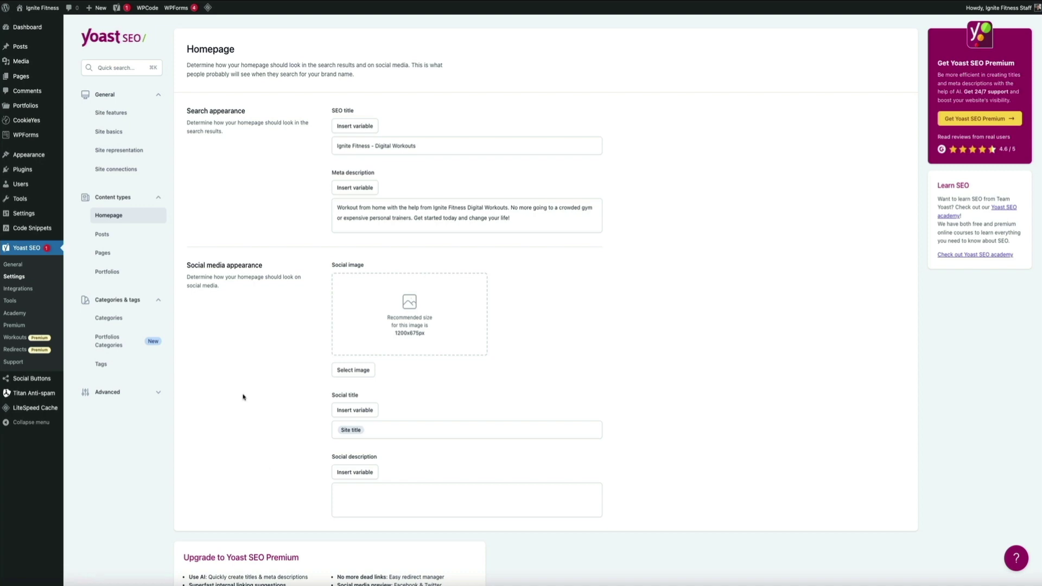
mouse_move(44, 16)
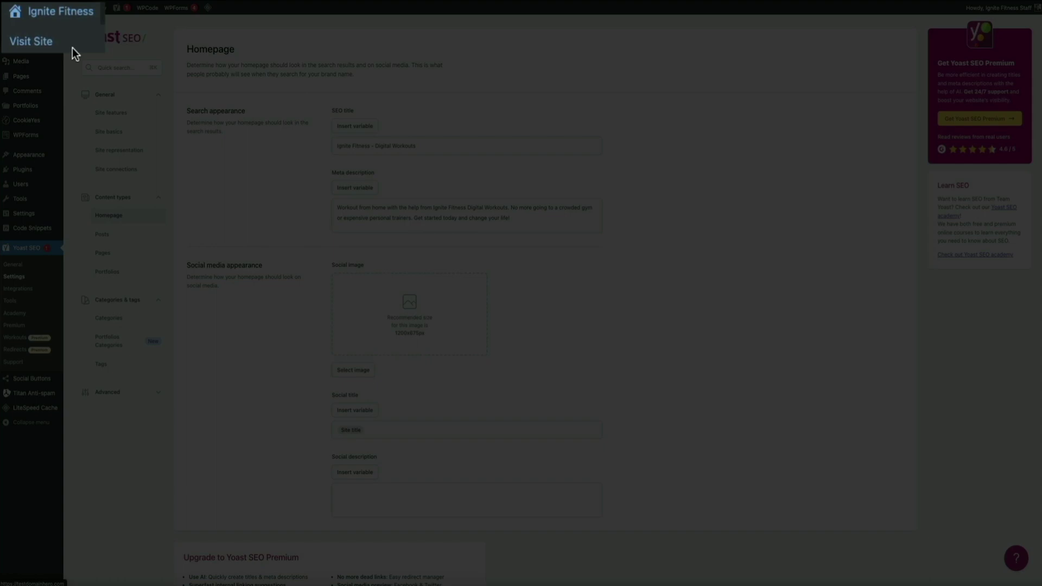
- Visit the live homepage, now titled 'Ignite Fitness - Digital Workouts'
left_click(73, 47)
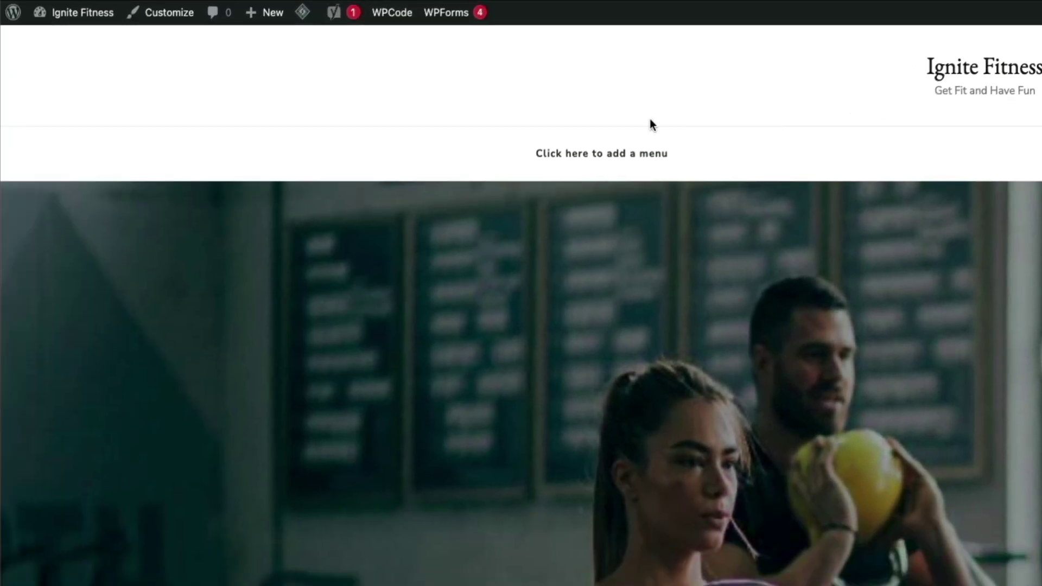
mouse_move(305, 17)
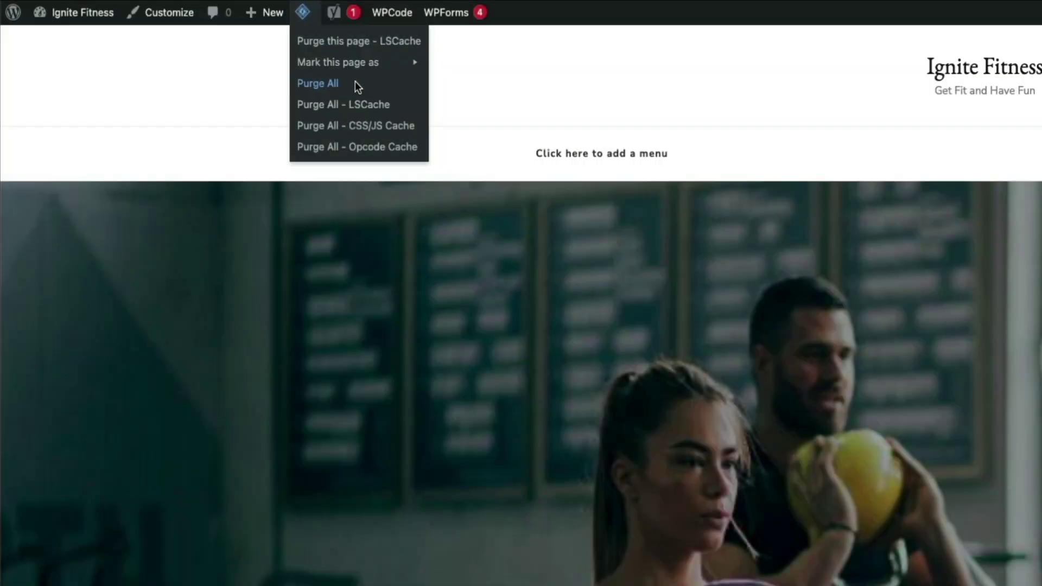
- Purge all LiteSpeed caches so the homepage reloads fresh
left_click(353, 83)
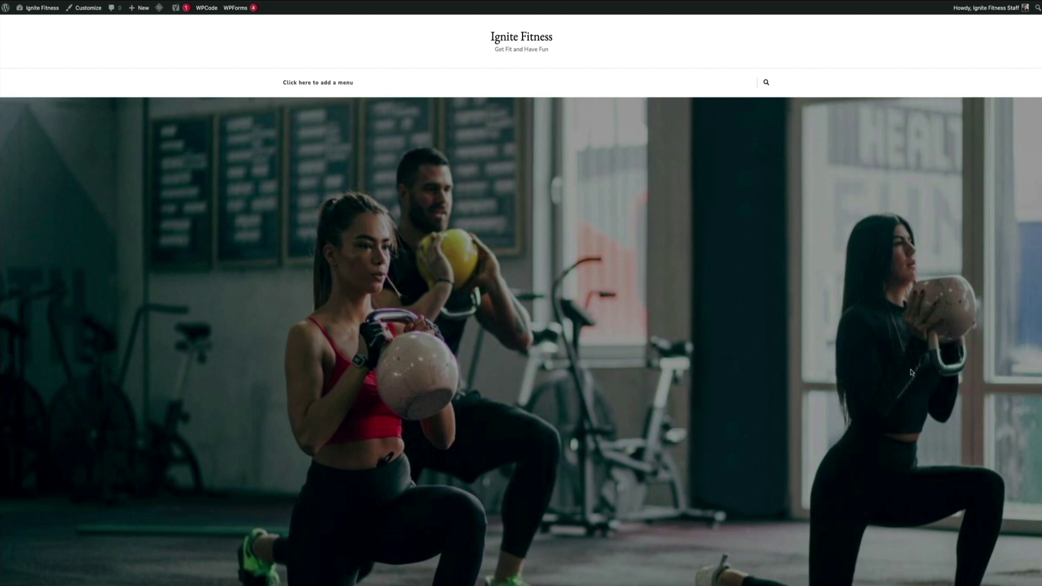
- Inspect the homepage hero image in Chrome DevTools to view its HTML
right_click(545, 222)
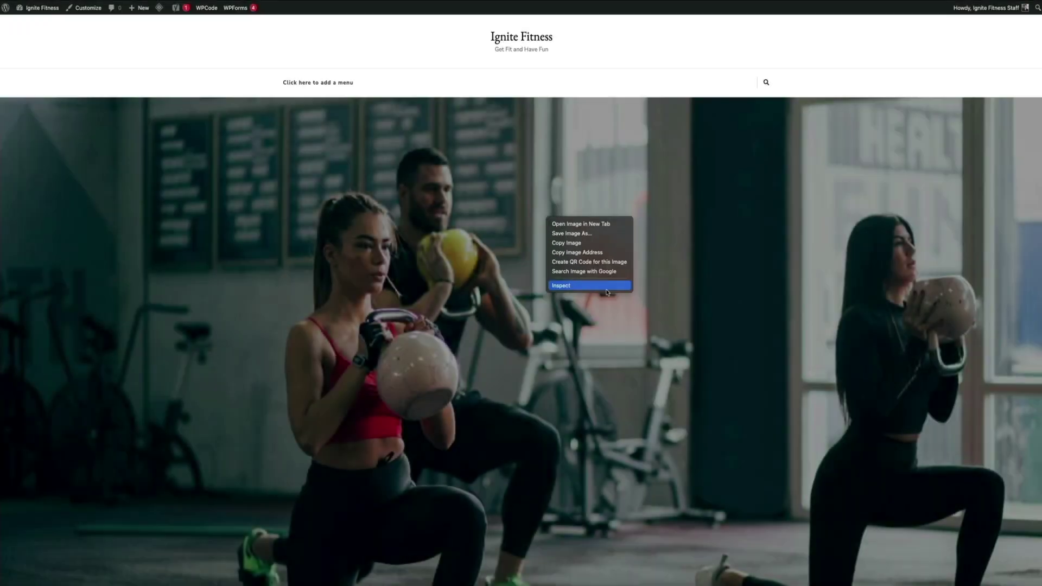
left_click(624, 324)
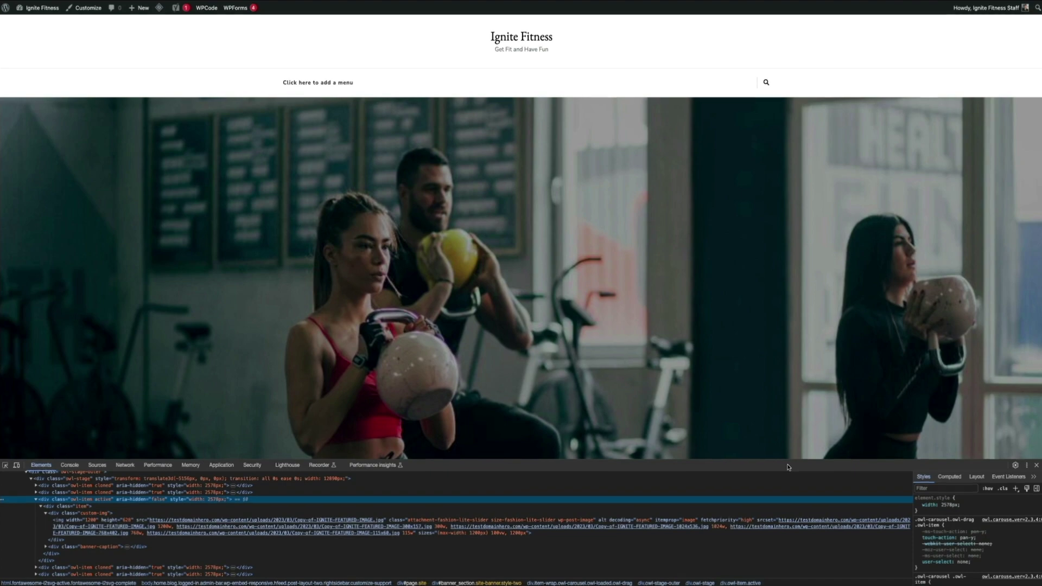
- Search the page HTML for 'Digital', confirm the title and meta description tags, then close DevTools
key("super+f")
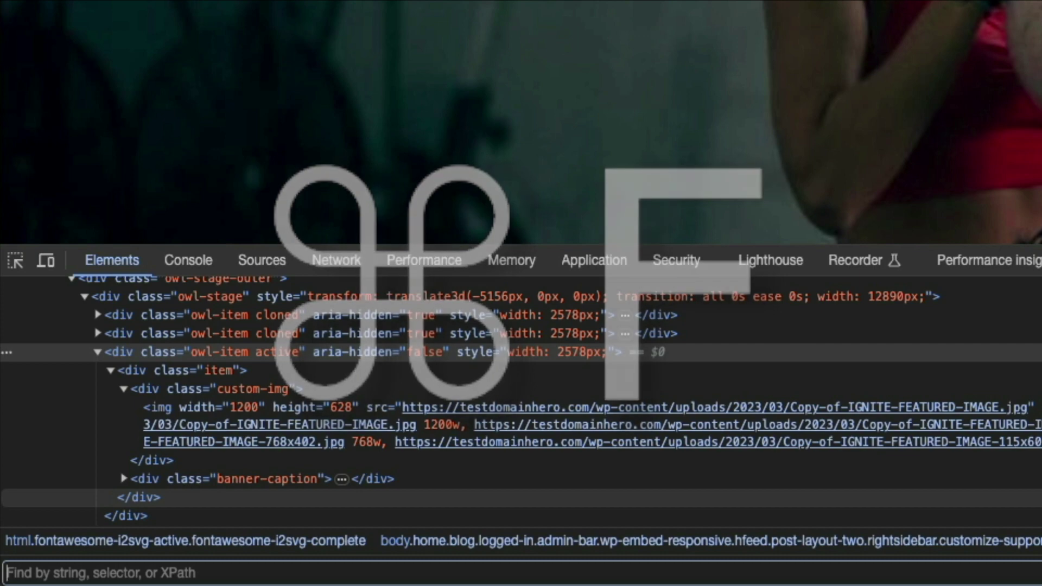
type("Digital")
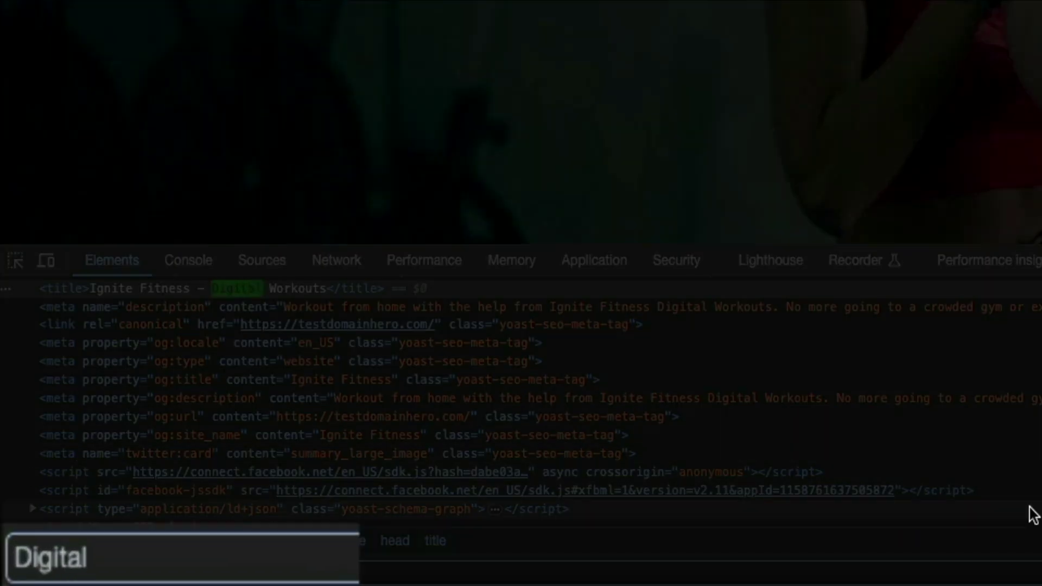
scroll(388, 418, "up", 2)
scroll(393, 429, "up", 1)
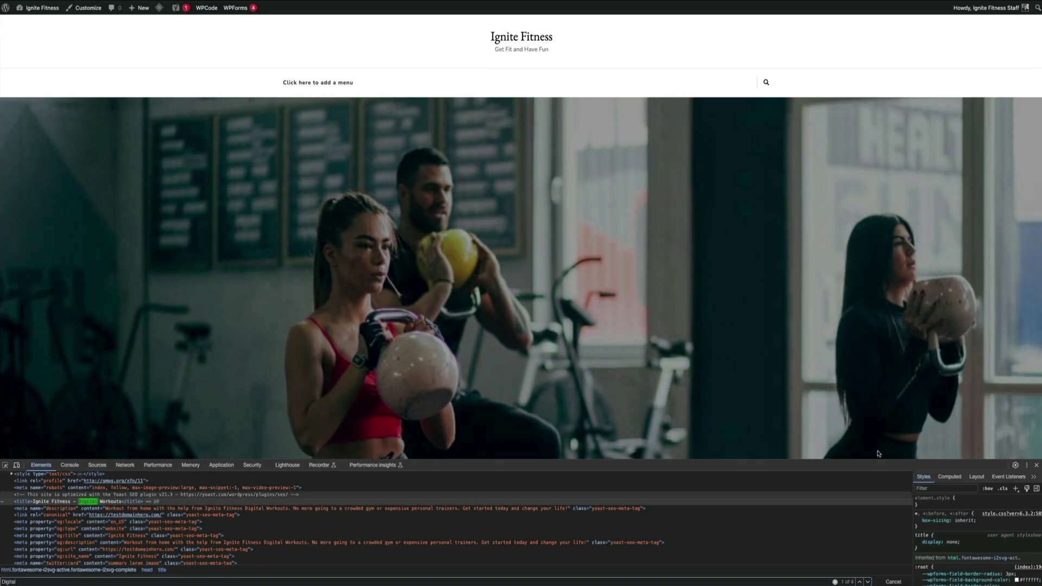
left_click(1037, 465)
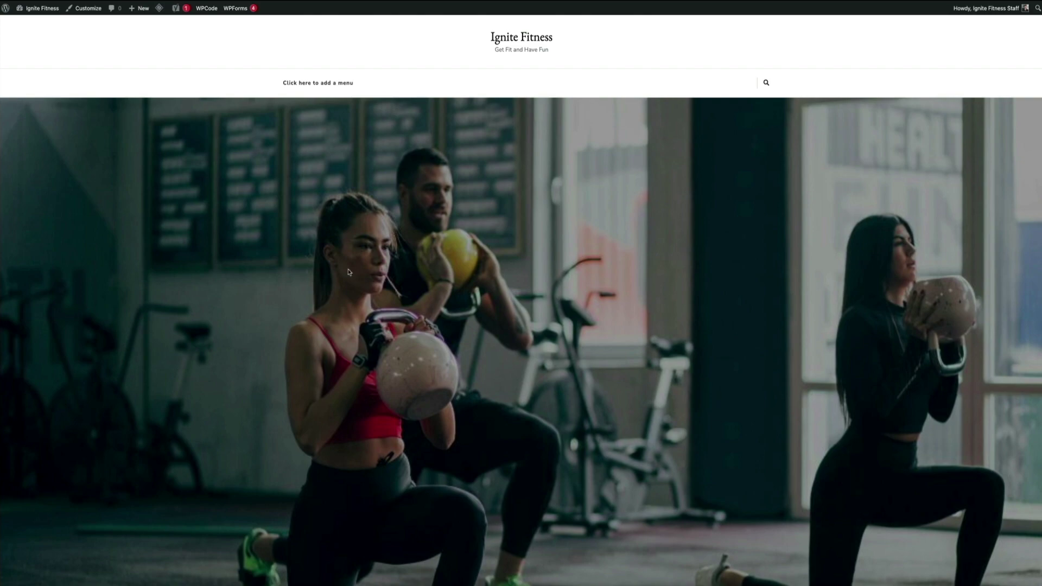
- Return to the Ignite Fitness WordPress admin Dashboard through the site-name menu in the admin bar
mouse_move(45, 13)
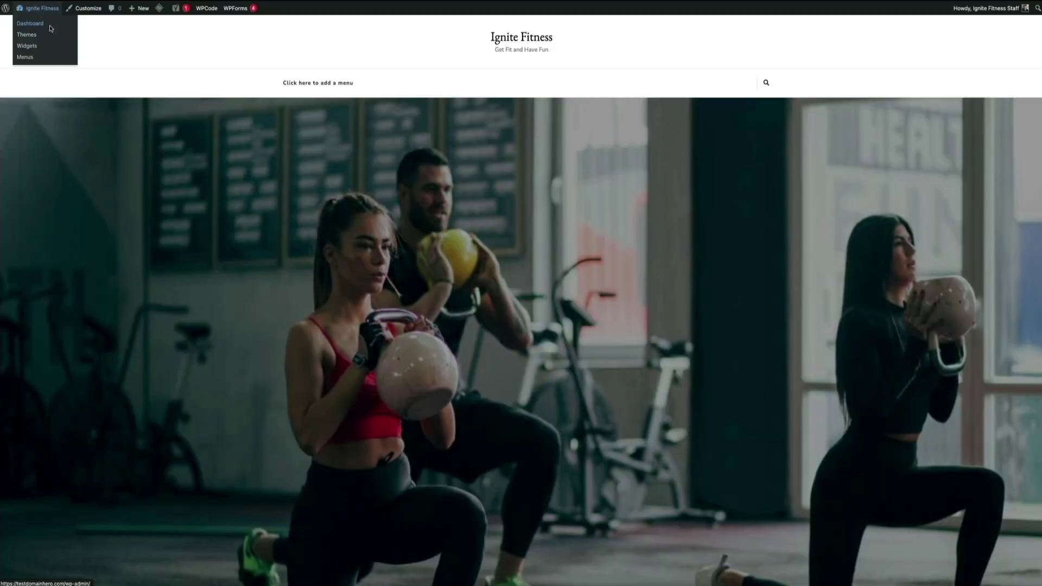
left_click(50, 25)
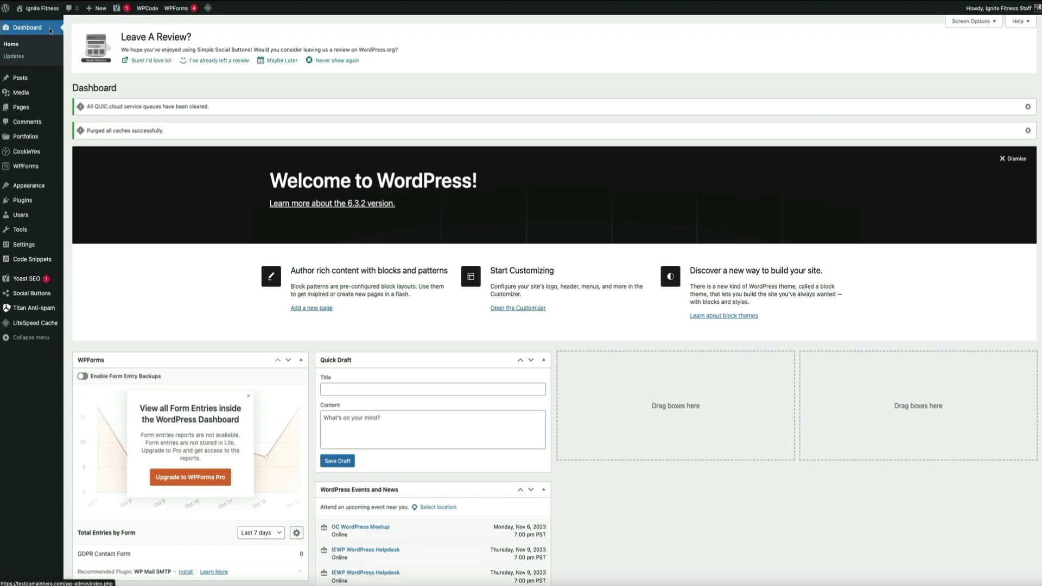
mouse_move(54, 278)
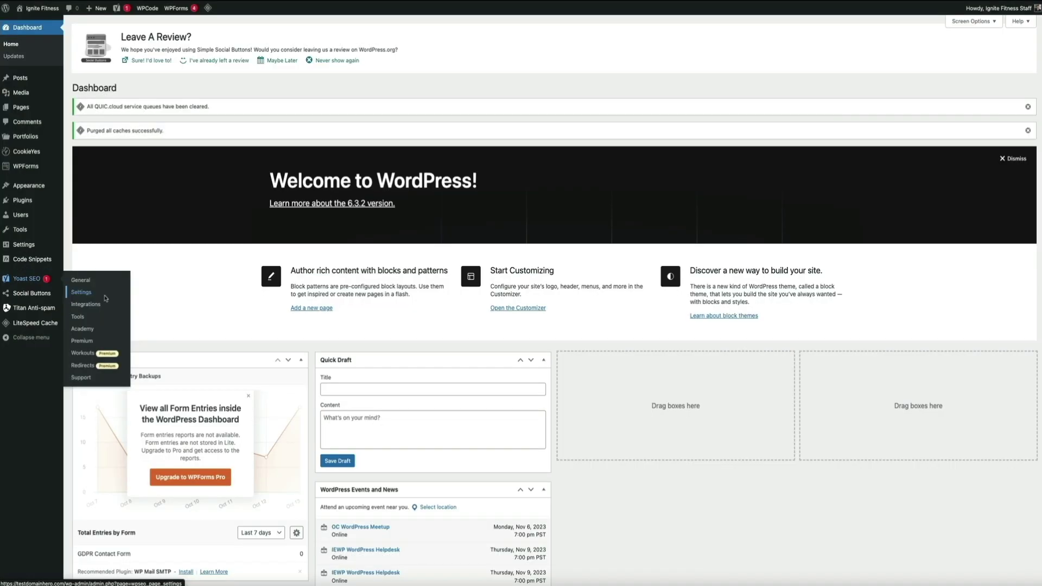
- Open Yoast SEO Settings and scroll Site features down to the enabled XML sitemaps card
left_click(105, 296)
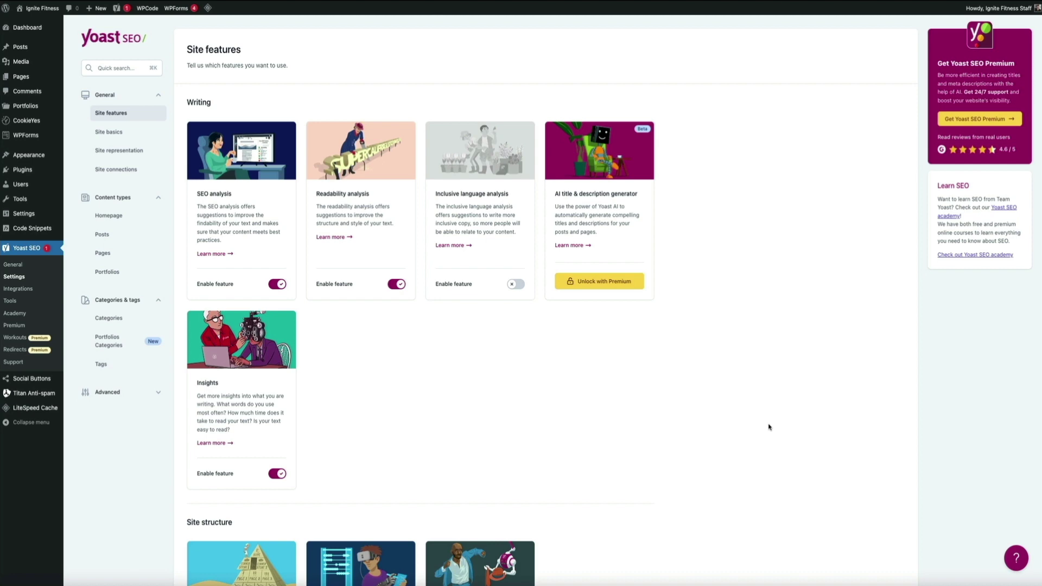
scroll(768, 427, "down", 10)
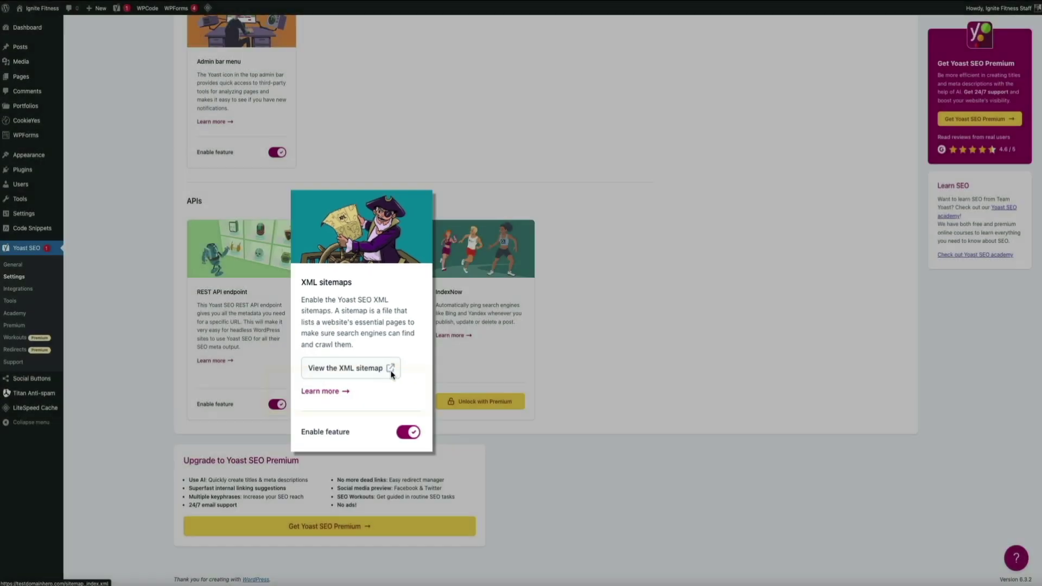
- View the Yoast XML sitemap index listing the post, page, category and author sitemaps
left_click(404, 393)
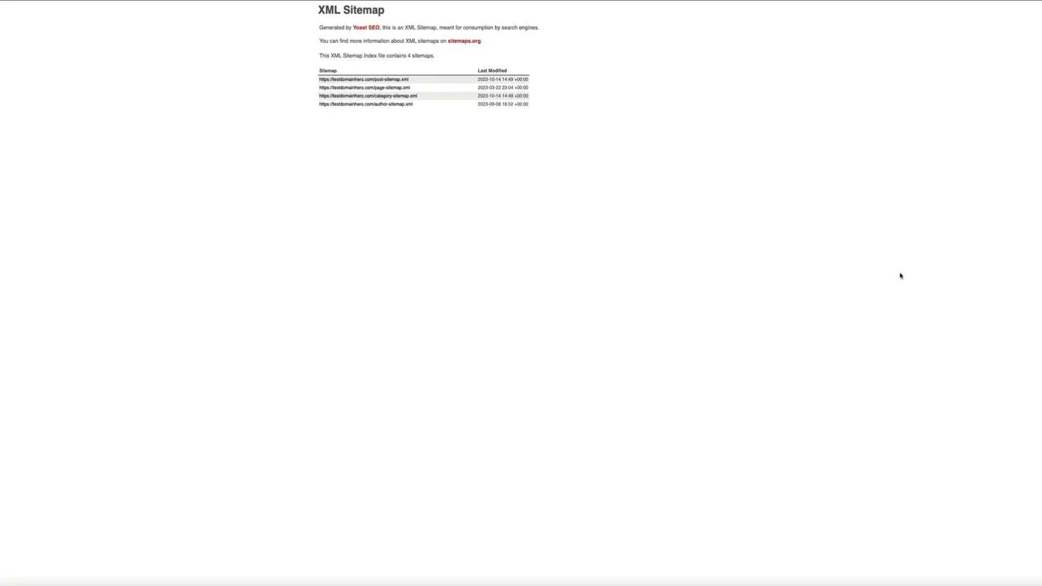